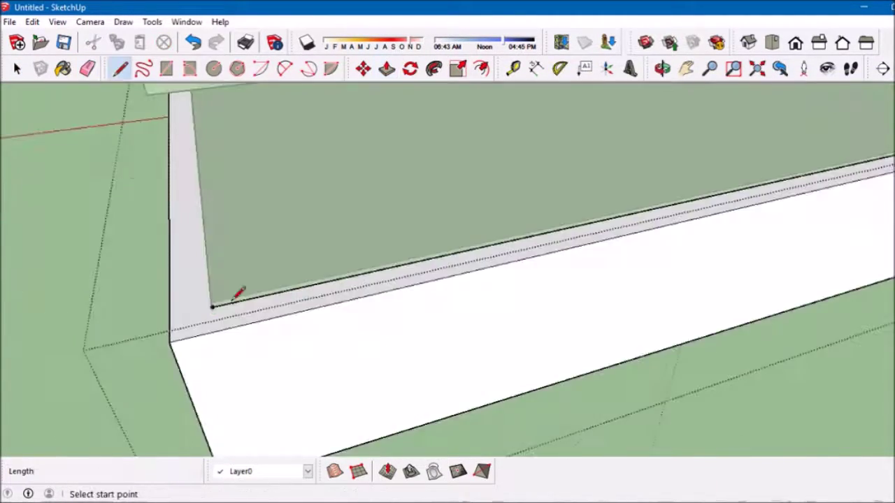
Step: Start the ground-floor block outline with a line from the slab corner
click(212, 308)
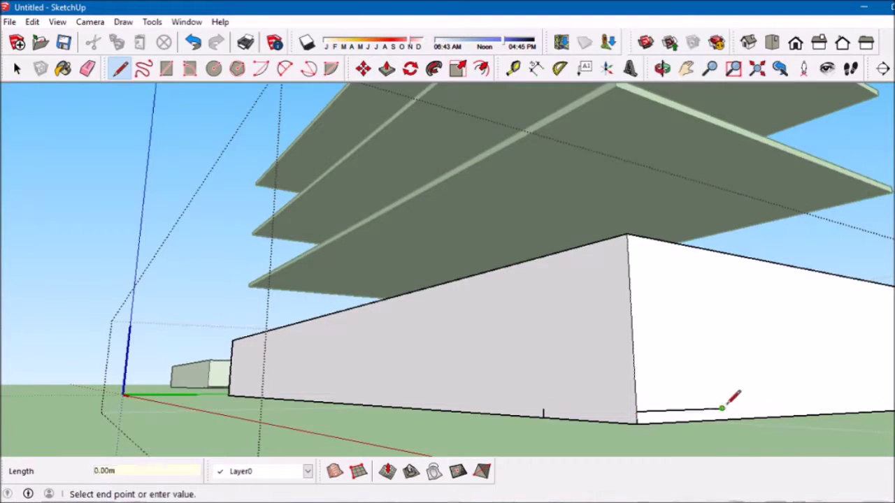
key(Return)
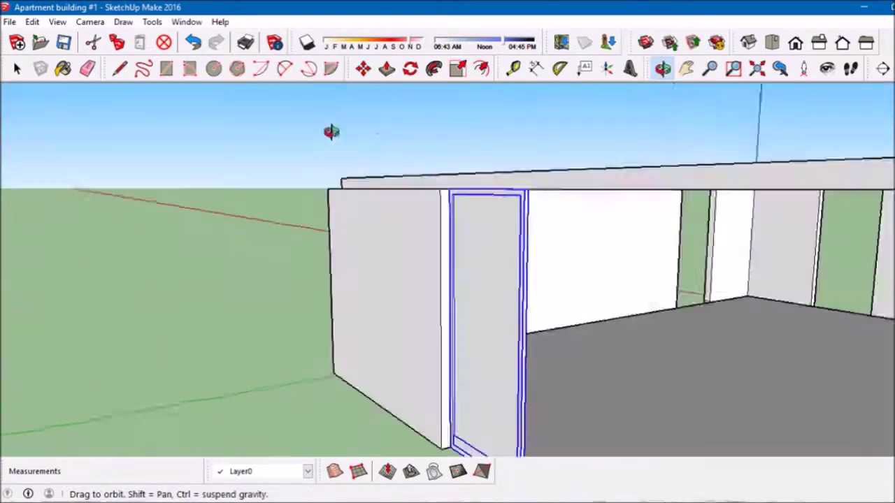
Step: Orbit and zoom around the door and floor slabs to inspect them close up
mouse_move(329, 132)
middle_down()
mouse_move(529, 135)
mouse_move(628, 211)
middle_up()
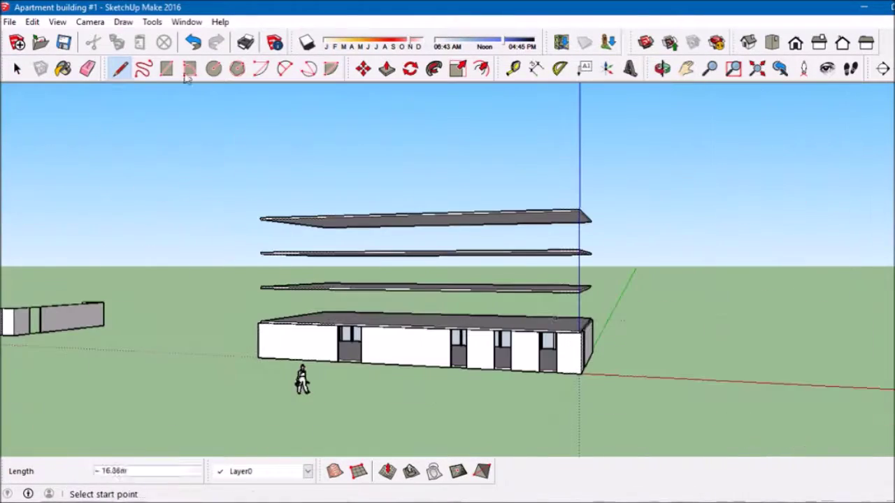
scroll(713, 321, up, 5)
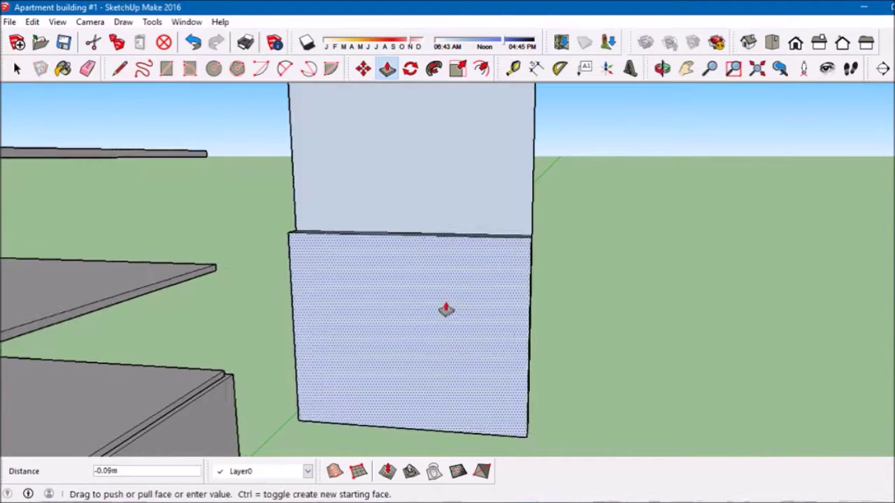
mouse_move(444, 311)
middle_down()
mouse_move(219, 310)
mouse_move(181, 260)
middle_up()
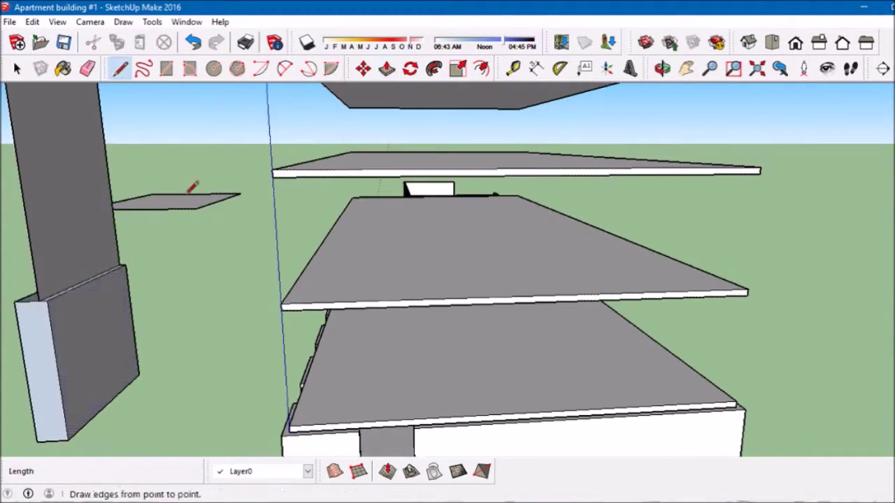
scroll(116, 320, down, 5)
middle_drag(116, 319, 207, 328)
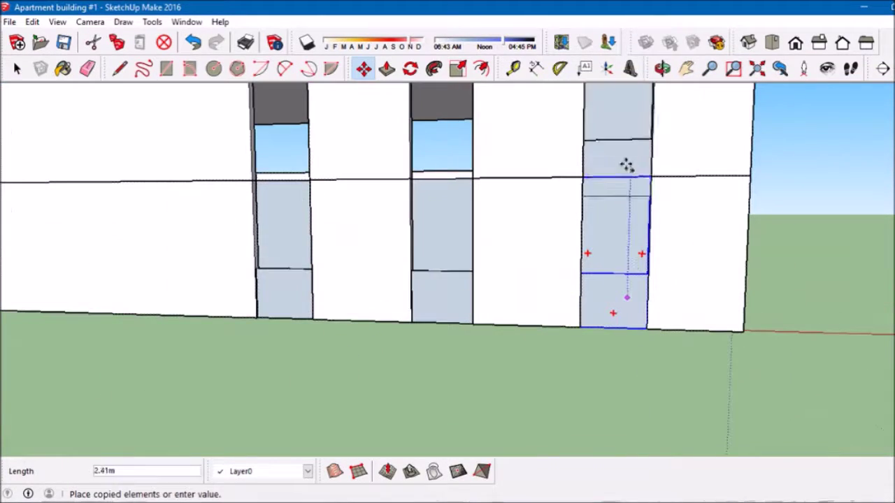
Step: Cancel the door move and return to selecting
key(space)
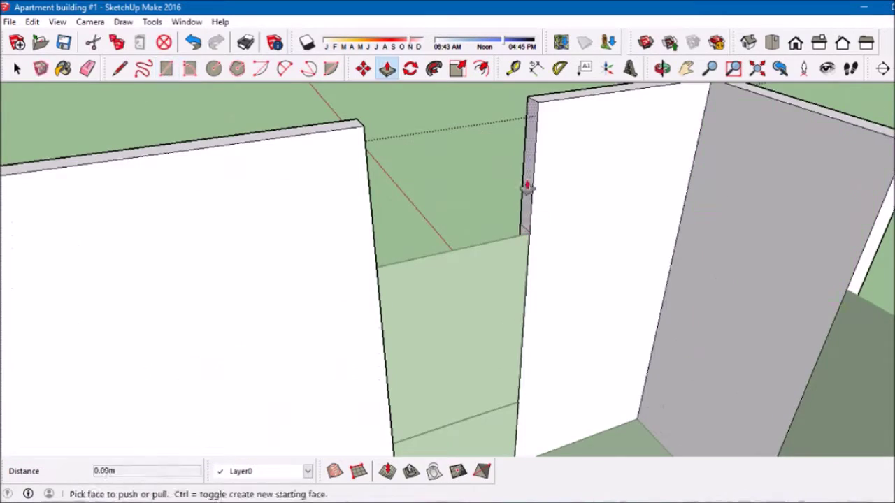
Step: Orbit and zoom in around the building walls
key(e)
middle_drag(527, 187, 455, 235)
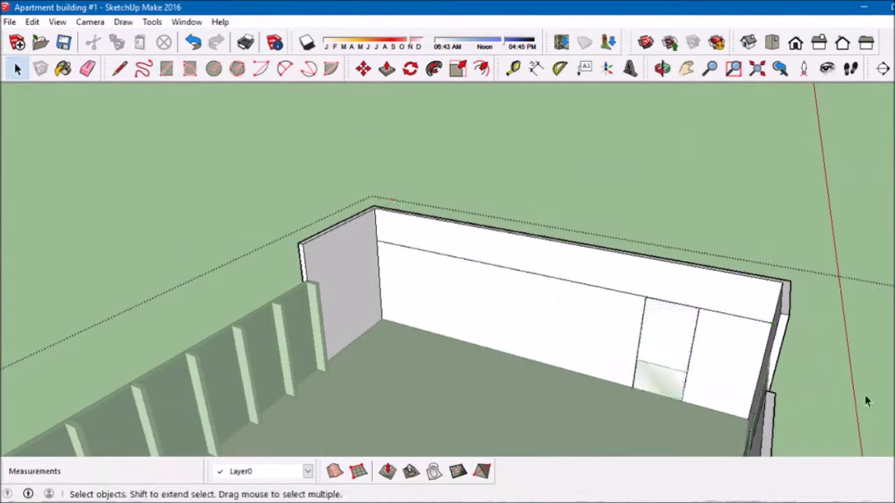
scroll(562, 377, up, 5)
scroll(578, 371, up, 5)
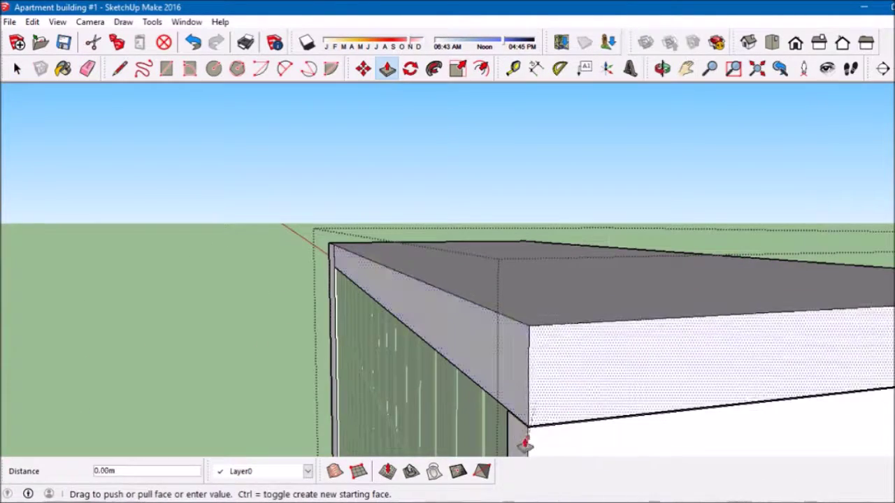
scroll(525, 441, up, 5)
mouse_move(466, 367)
middle_down()
mouse_move(547, 384)
mouse_move(510, 325)
middle_up()
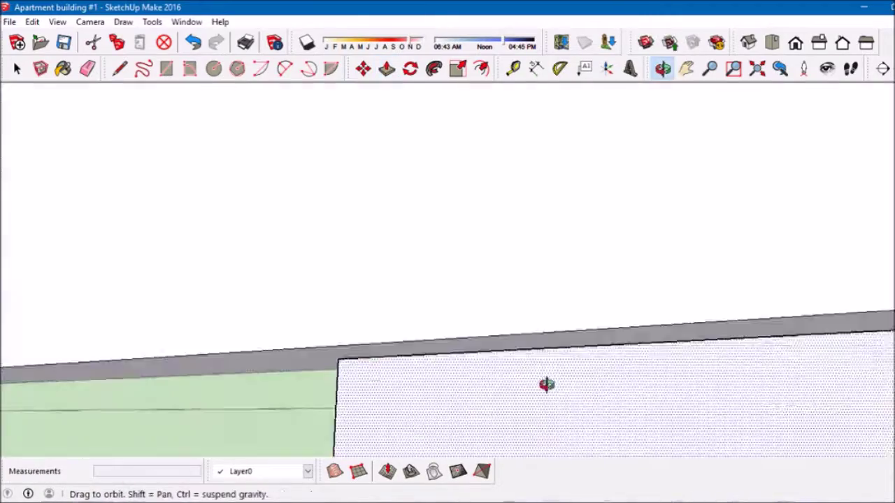
Step: Bring the grey wall into view, then orbit out to see both buildings
key(f)
key(e)
scroll(578, 374, down, 3)
key(p)
mouse_move(499, 365)
middle_down()
mouse_move(356, 371)
mouse_move(628, 394)
middle_up()
key(p)
mouse_move(454, 322)
middle_down()
mouse_move(804, 289)
mouse_move(521, 224)
mouse_move(429, 319)
middle_up()
key(space)
scroll(429, 319, up, 2)
Step: Edit the building component to draw its window strips with Rectangle and Line
right_click(465, 198)
click(519, 240)
mouse_move(519, 240)
middle_down()
mouse_move(713, 334)
mouse_move(254, 323)
middle_up()
key(r)
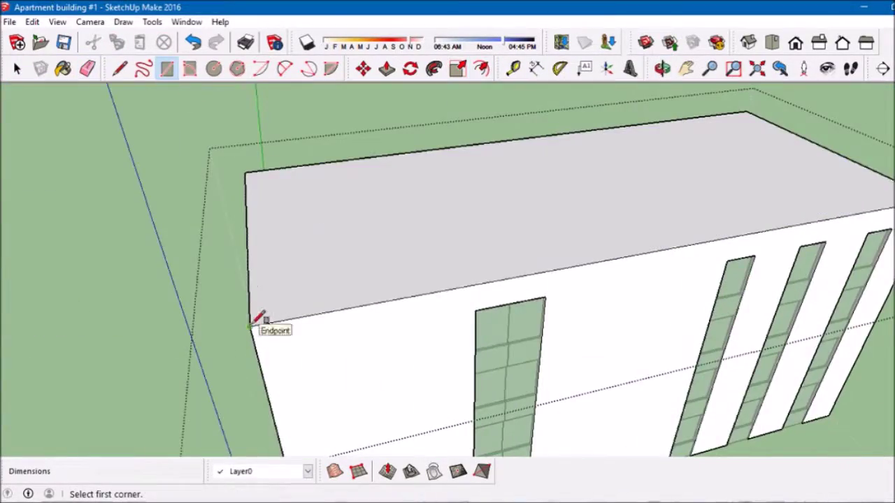
key(l)
mouse_move(425, 249)
middle_down()
mouse_move(219, 124)
mouse_move(361, 163)
mouse_move(501, 180)
mouse_move(454, 255)
mouse_move(519, 256)
mouse_move(420, 286)
mouse_move(309, 364)
middle_up()
Step: Select the whole building and copy it to the clipboard
key(space)
click(419, 286)
middle_drag(266, 319, 168, 307)
key(space)
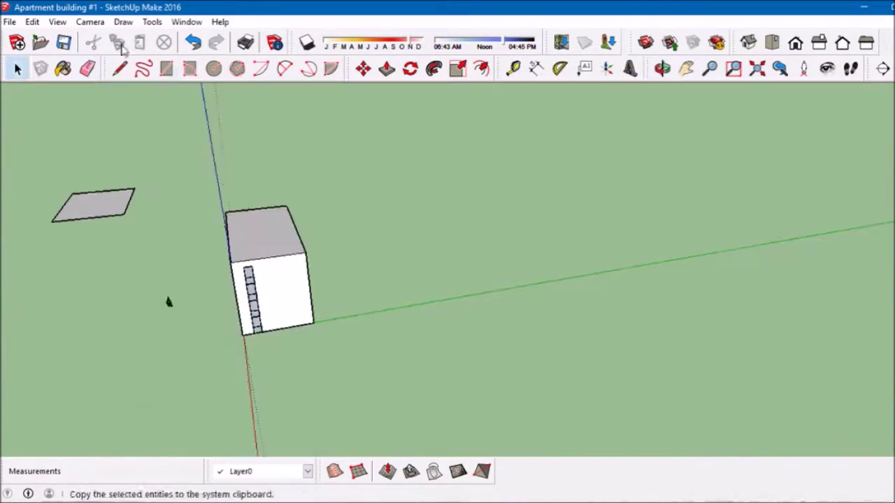
key(m)
scroll(365, 298, up, 10)
Step: Copy the floor slab down onto the ground beneath the building
mouse_move(291, 135)
middle_down()
mouse_move(361, 225)
mouse_move(572, 202)
mouse_move(529, 116)
middle_up()
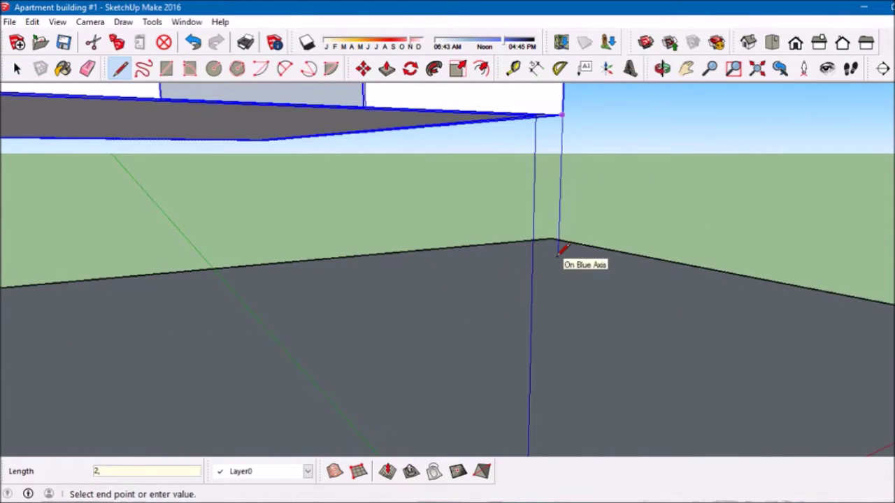
middle_drag(568, 302, 473, 250)
key(space)
mouse_move(287, 324)
middle_down()
mouse_move(333, 325)
mouse_move(476, 193)
middle_up()
key(e)
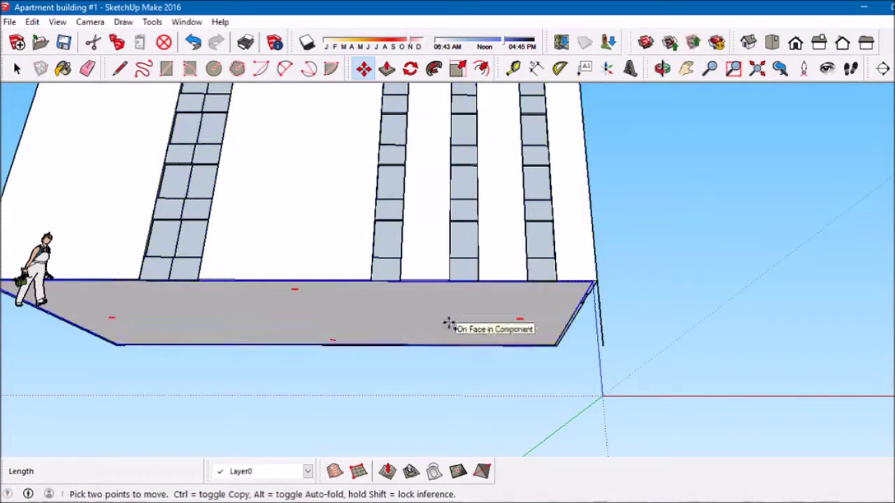
click(448, 323)
scroll(448, 323, down, 5)
Step: Inspect the copied slab and the building's underside from low angles
middle_drag(552, 420, 564, 393)
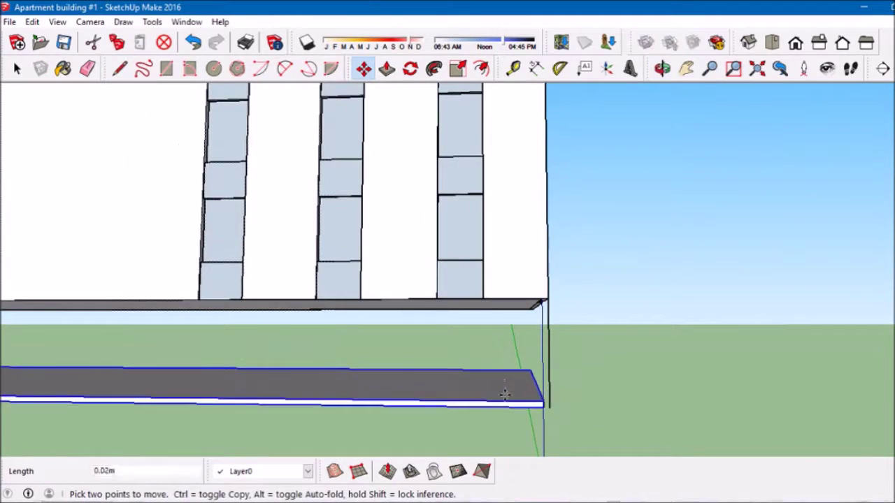
middle_drag(581, 336, 433, 158)
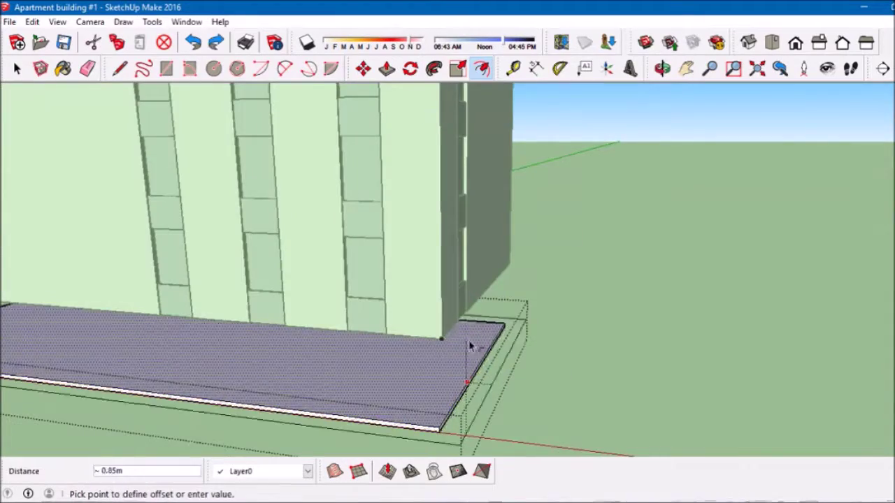
middle_drag(470, 346, 399, 399)
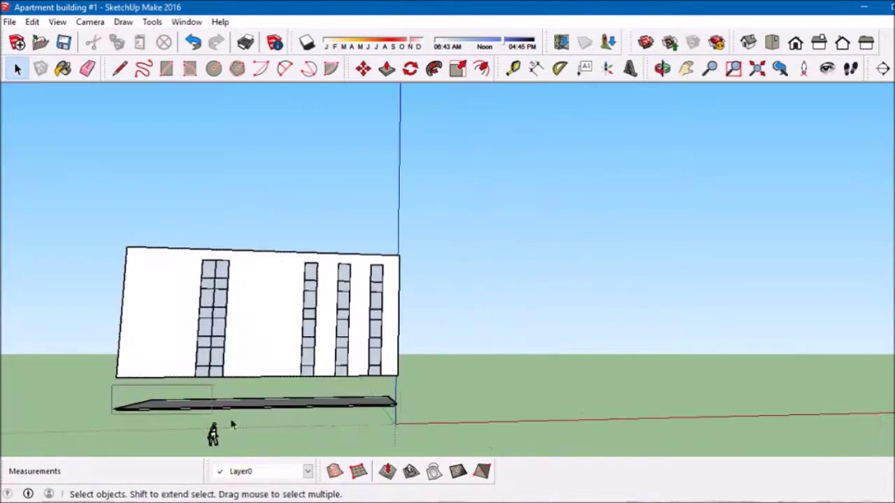
scroll(386, 434, up, 5)
middle_drag(481, 397, 508, 411)
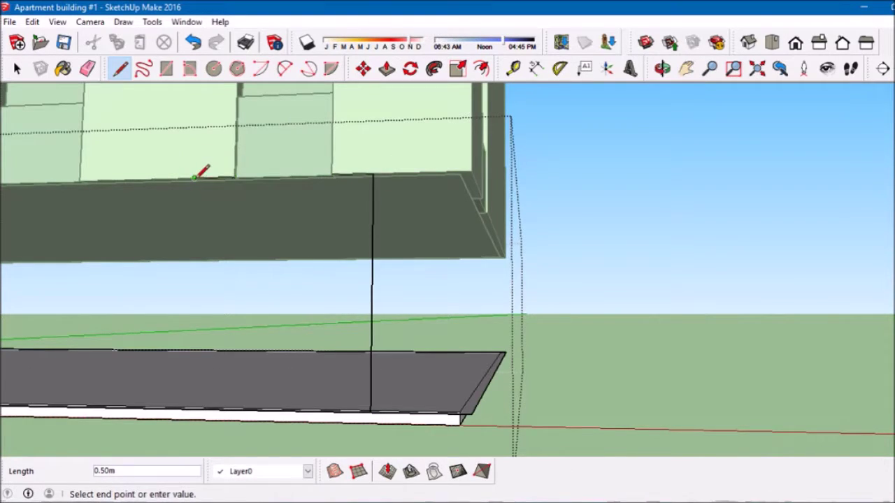
Step: Draw dividing lines across the ground slab near its corner
scroll(194, 177, down, 5)
middle_drag(194, 177, 230, 210)
scroll(252, 236, up, 5)
click(249, 236)
scroll(419, 364, down, 3)
middle_drag(420, 364, 391, 304)
click(391, 304)
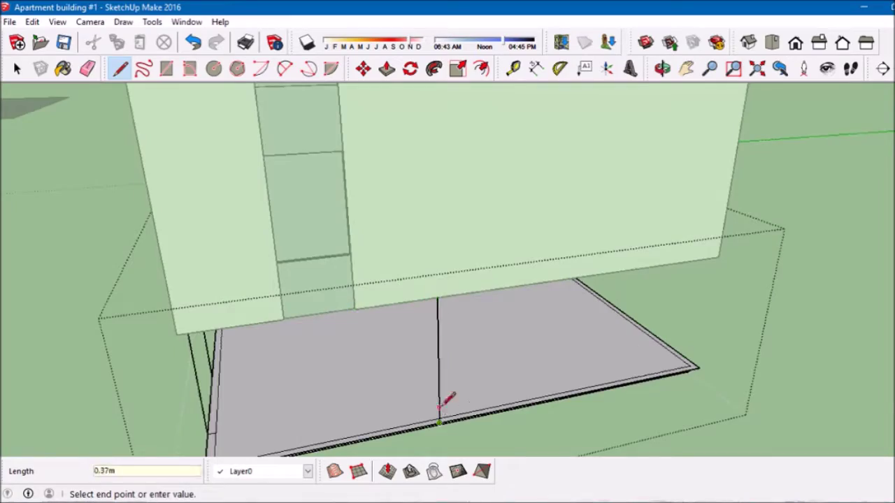
click(439, 422)
scroll(349, 385, down, 3)
Step: Push/Pull the divided slab face to start the ground-floor recess
key(e)
key(p)
middle_drag(245, 336, 349, 209)
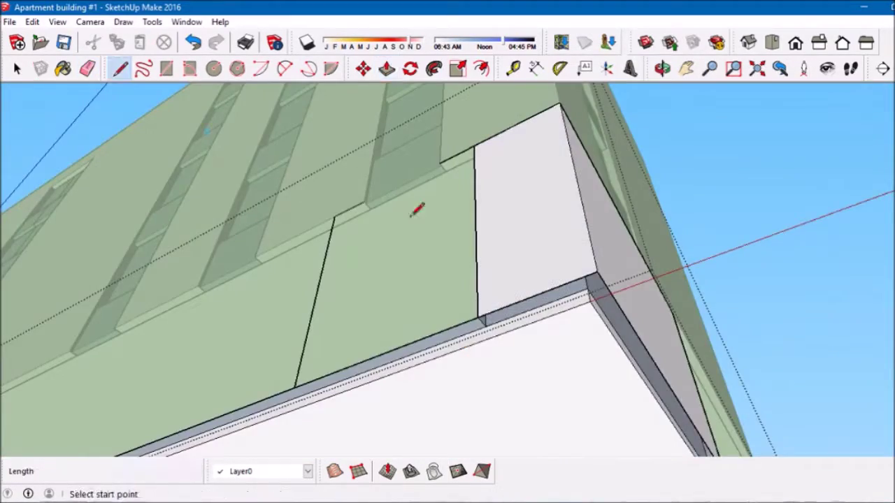
click(470, 352)
scroll(489, 356, up, 3)
Step: Split another strip with a line, erase a stray edge and Push/Pull it
key(l)
scroll(594, 448, down, 3)
mouse_move(349, 363)
middle_down()
mouse_move(165, 297)
mouse_move(346, 330)
middle_up()
click(399, 266)
click(443, 231)
key(e)
key(p)
click(450, 237)
click(650, 250)
scroll(355, 234, down, 3)
scroll(140, 139, up, 3)
Step: Paste the copied column and place it under the overhang
right_click(224, 169)
click(259, 237)
key(o)
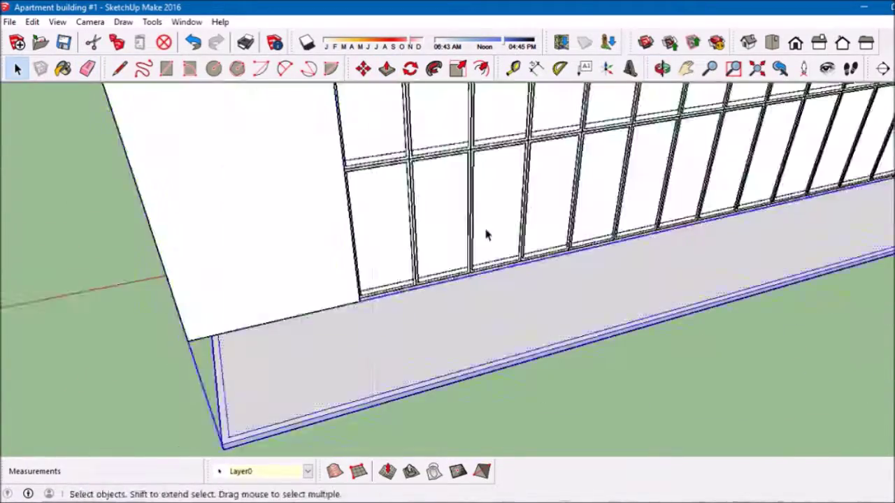
key(ctrl+v)
click(771, 354)
middle_drag(771, 354, 539, 350)
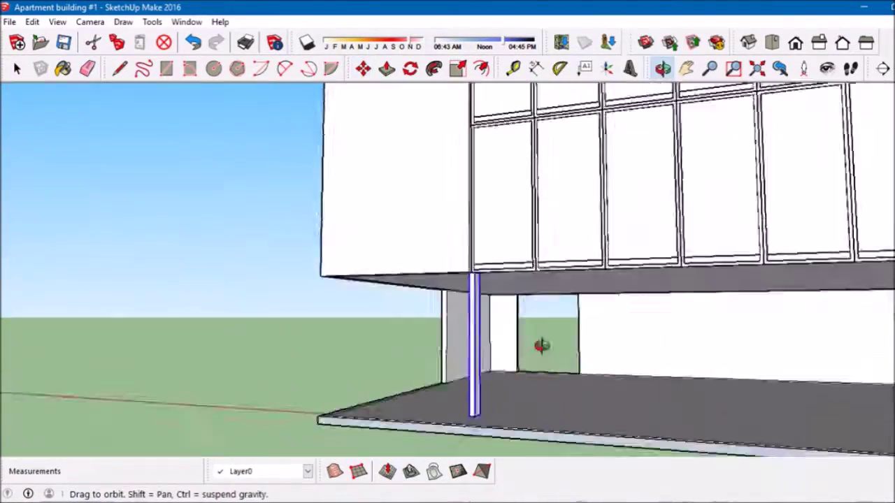
Step: Draw a line up from the column base, then view the building from outside
key(l)
middle_drag(424, 270, 539, 425)
click(533, 419)
click(545, 257)
key(e)
middle_drag(545, 256, 537, 320)
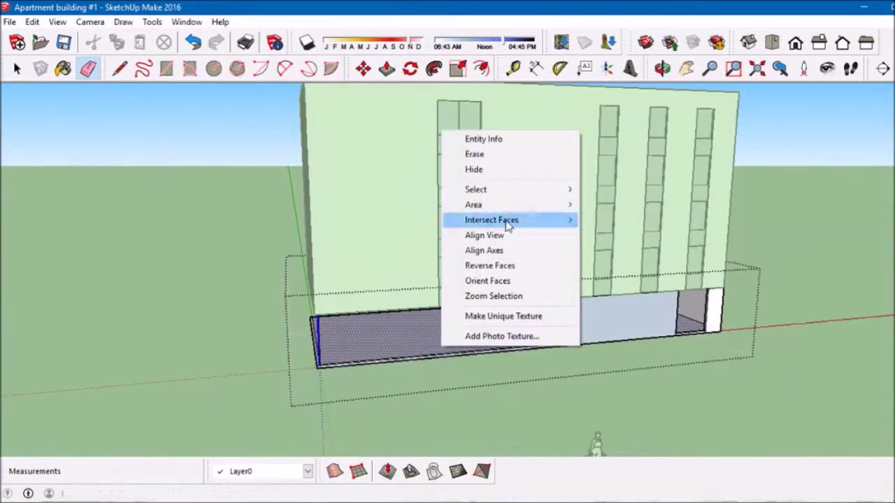
key(p)
scroll(565, 363, down, 1)
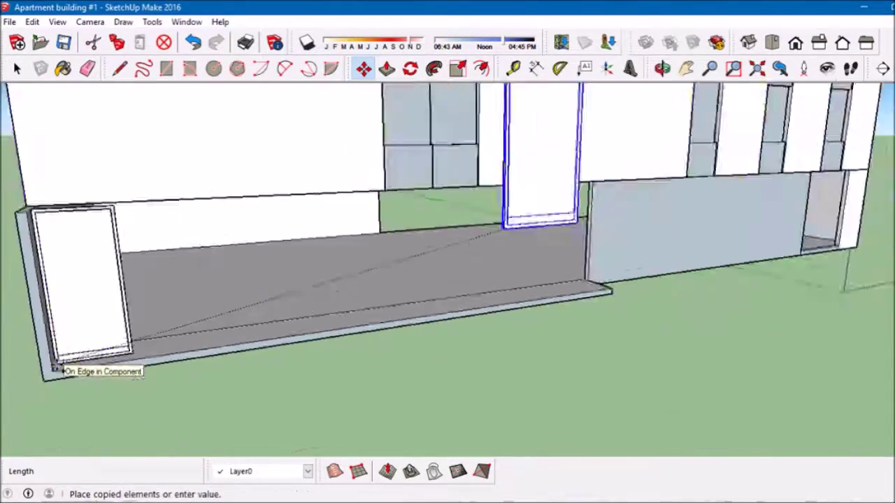
Step: Array five more copies of the ground-floor window with x5, making six
text(x5)
key(Return)
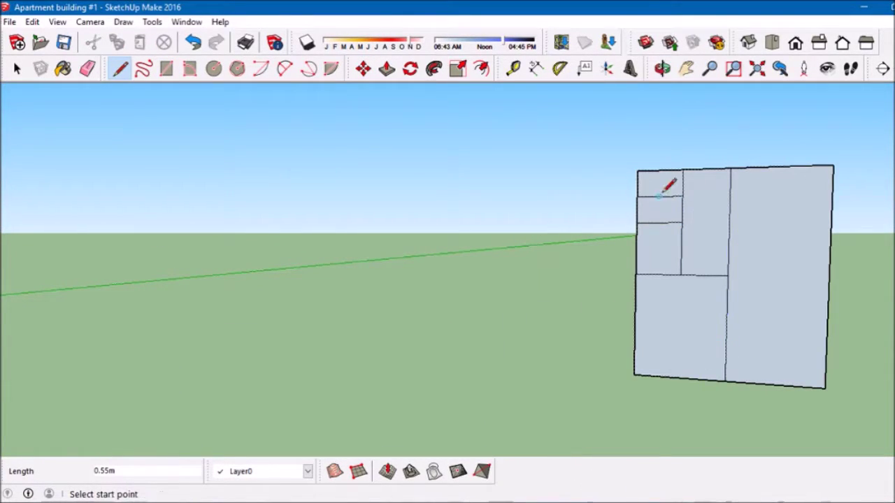
Step: Delete the square panel's face to leave an open frame, then orbit to the wall
key(space)
click(730, 294)
key(Delete)
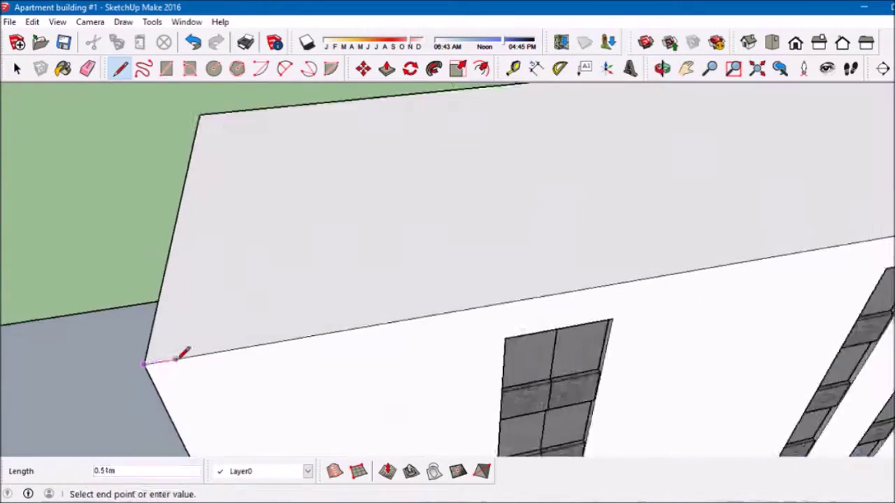
mouse_move(181, 353)
middle_down()
mouse_move(140, 360)
mouse_move(108, 152)
middle_up()
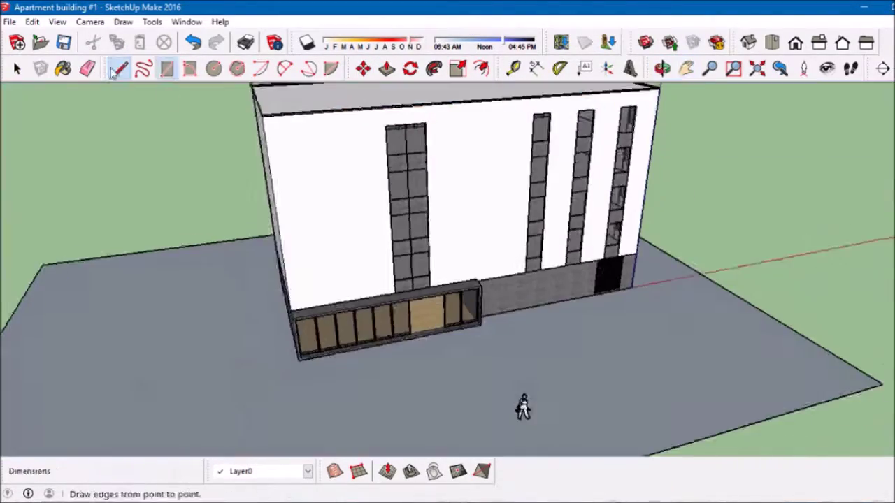
Step: Activate the Line tool from the toolbar
click(114, 72)
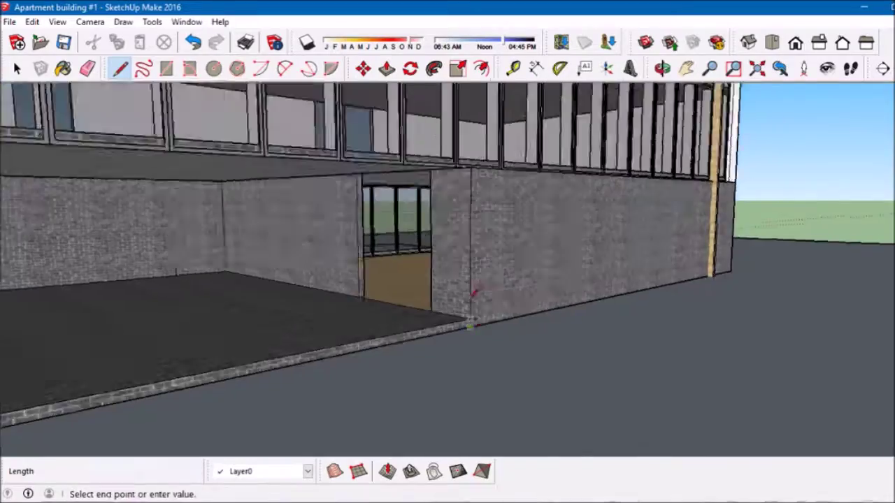